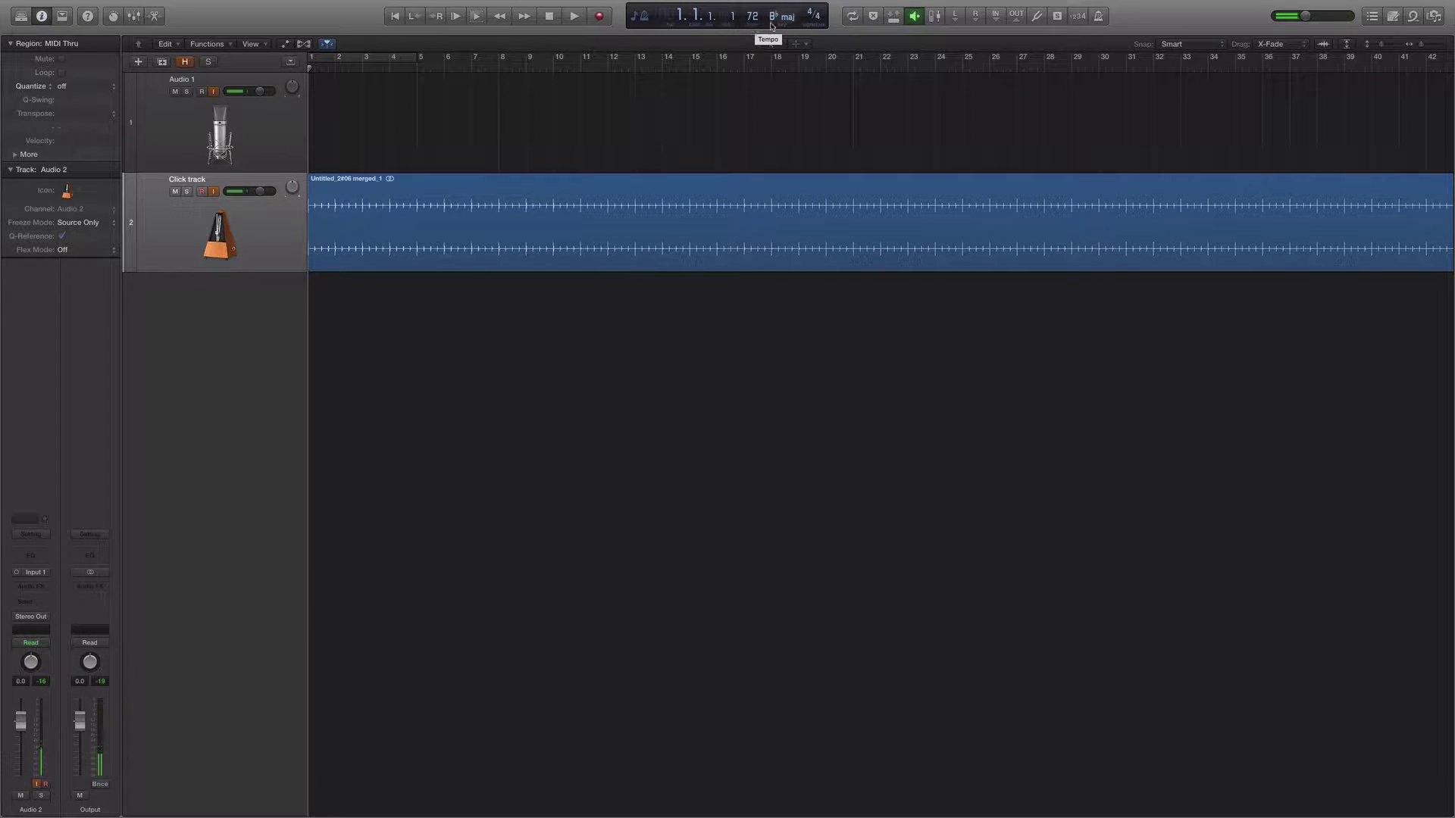
Step: Turn on the recording count-in and choose its length in bars
click(1077, 13)
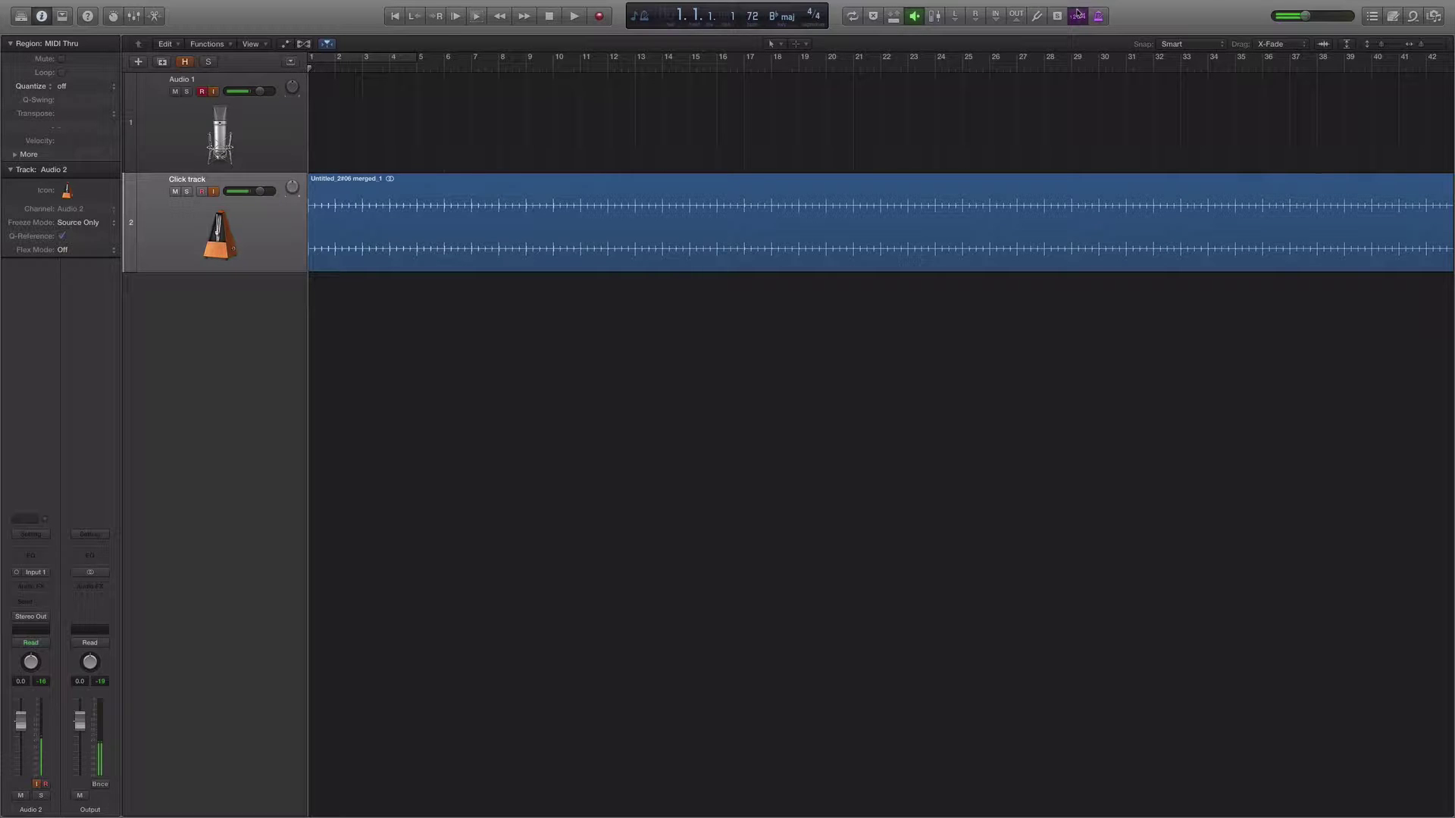
mouse_move(632, 6)
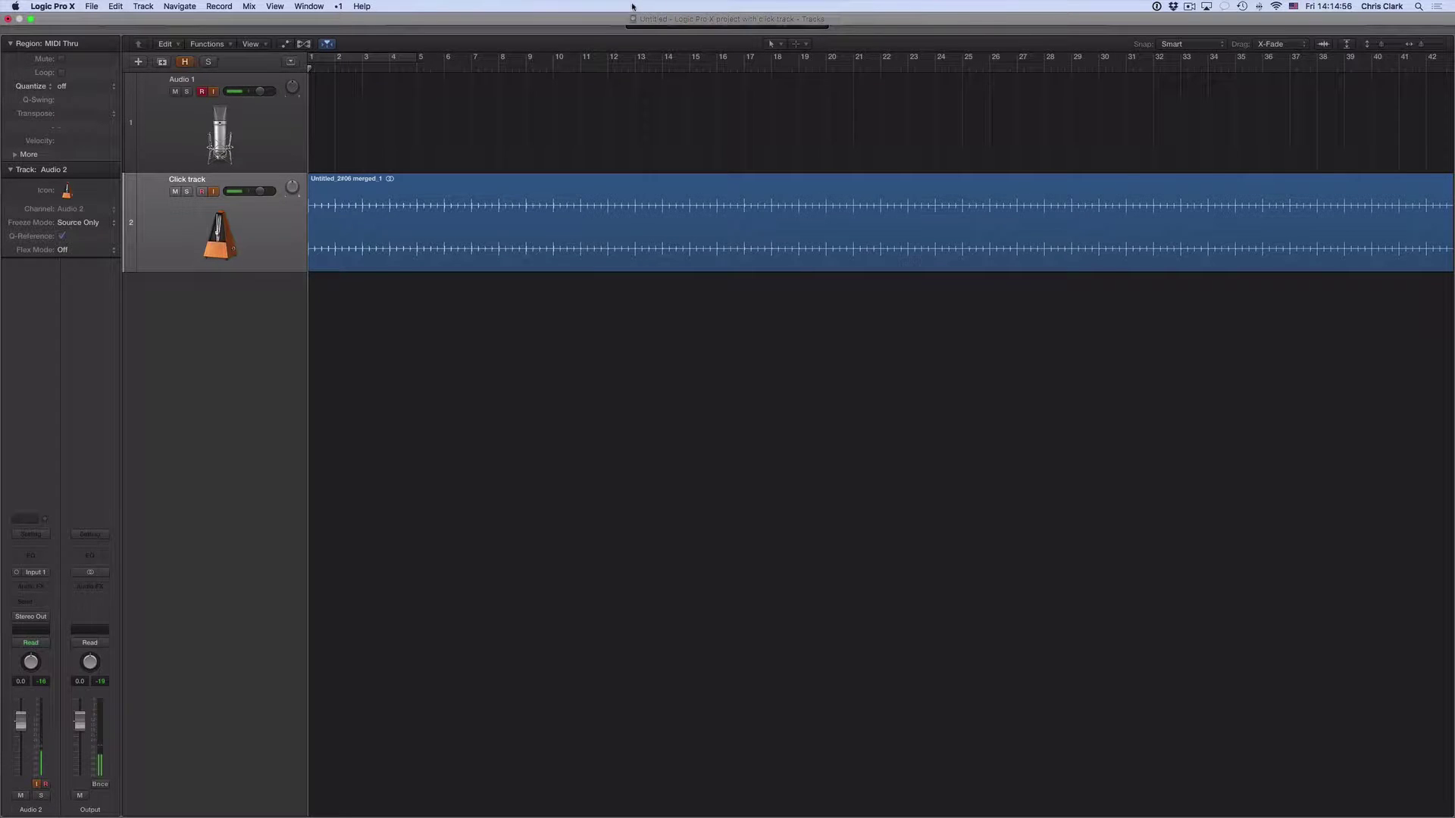
click(219, 6)
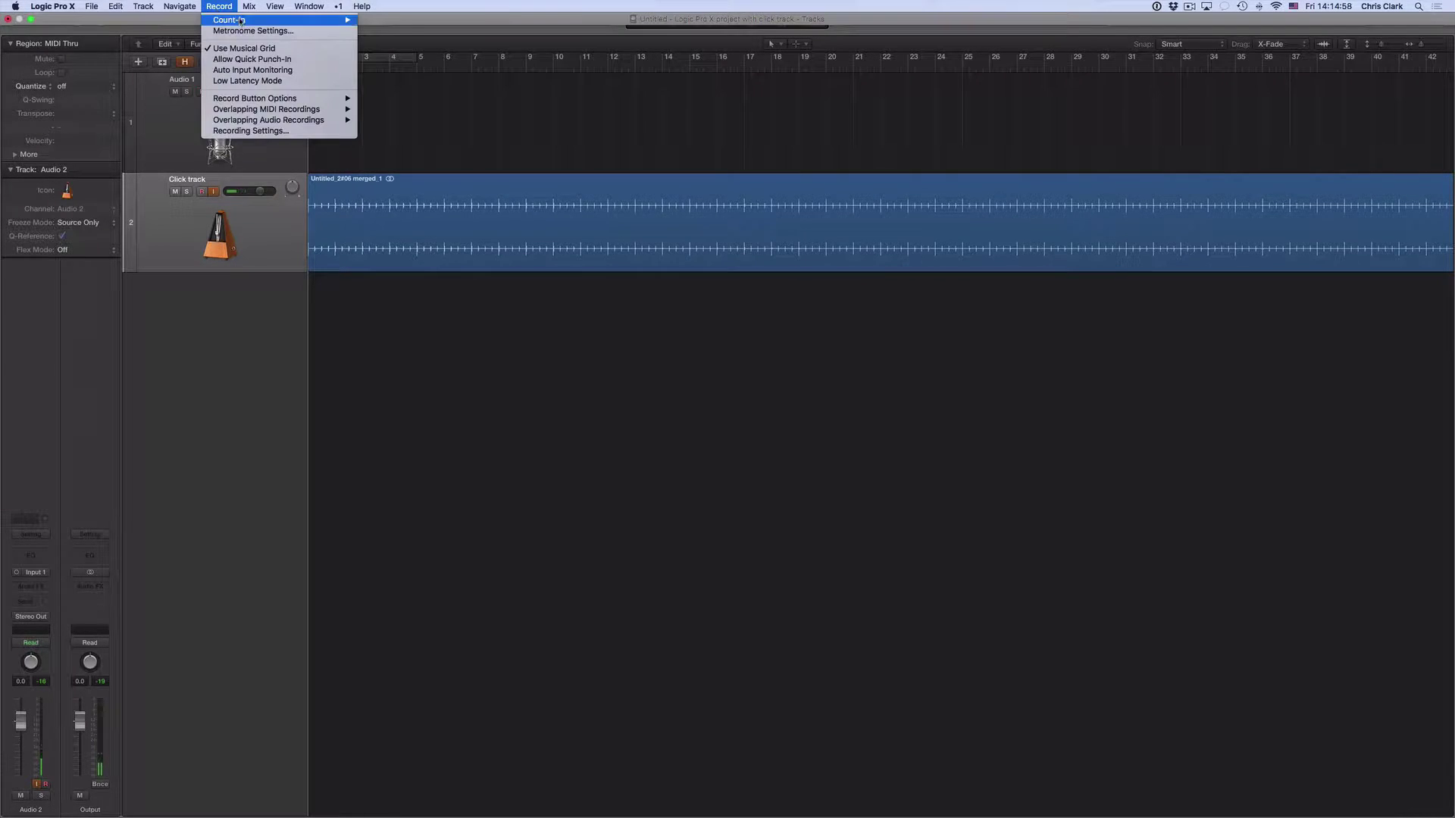
mouse_move(348, 21)
click(382, 44)
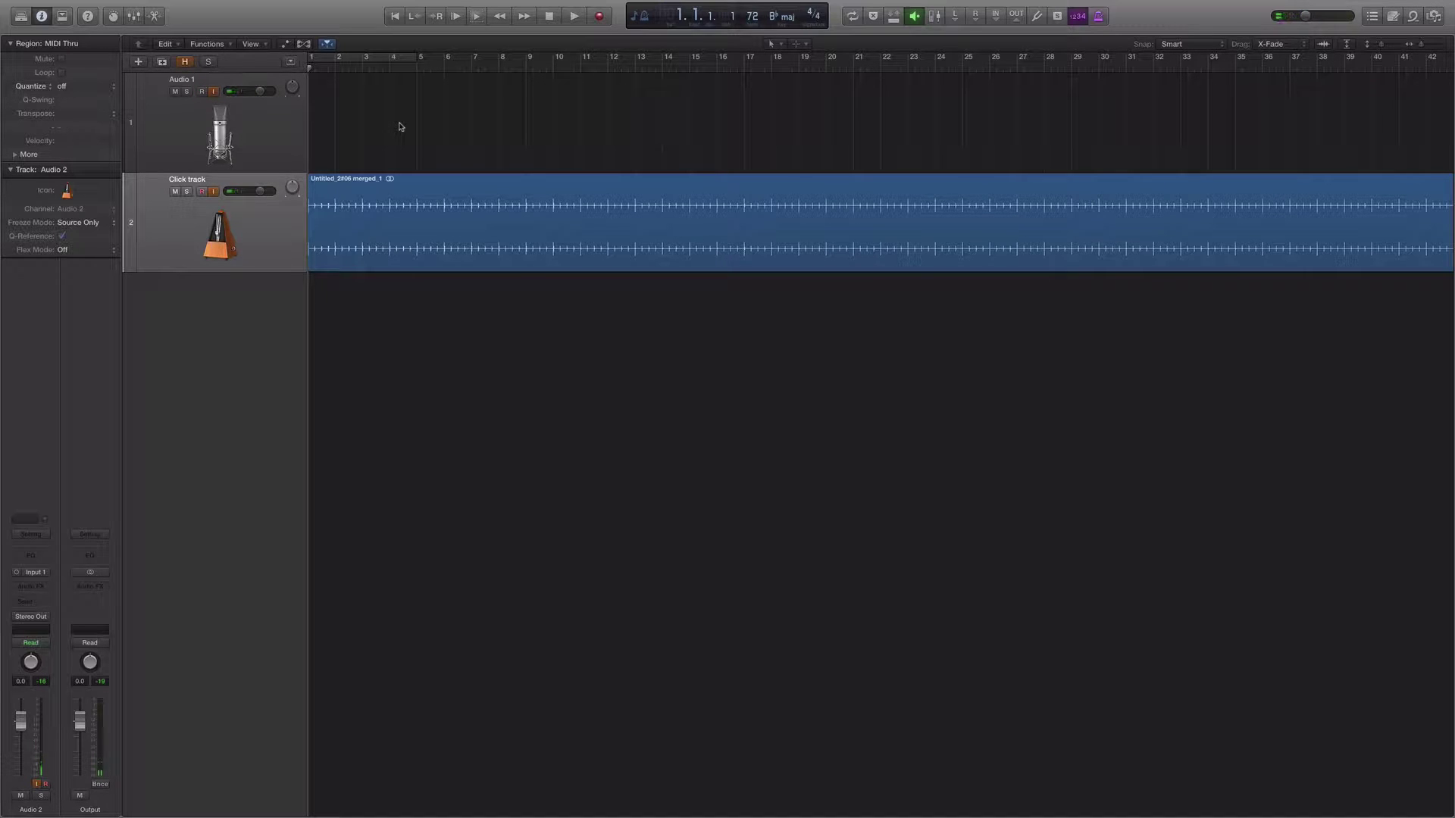
Step: Record a take of four sustained notes on Audio 1 from bar 1 through bar 8, and return the playhead to the start
key(r)
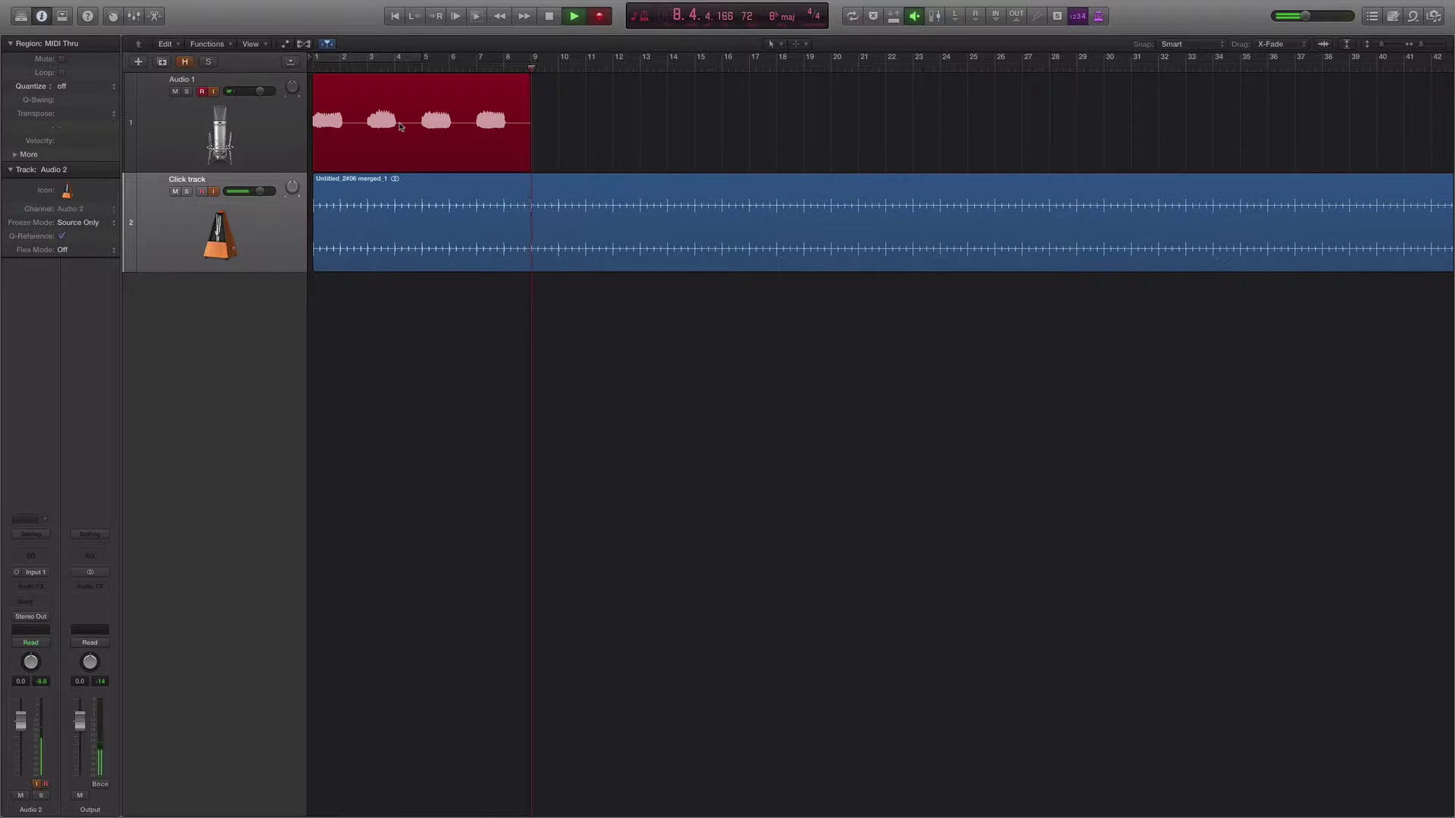
key(space)
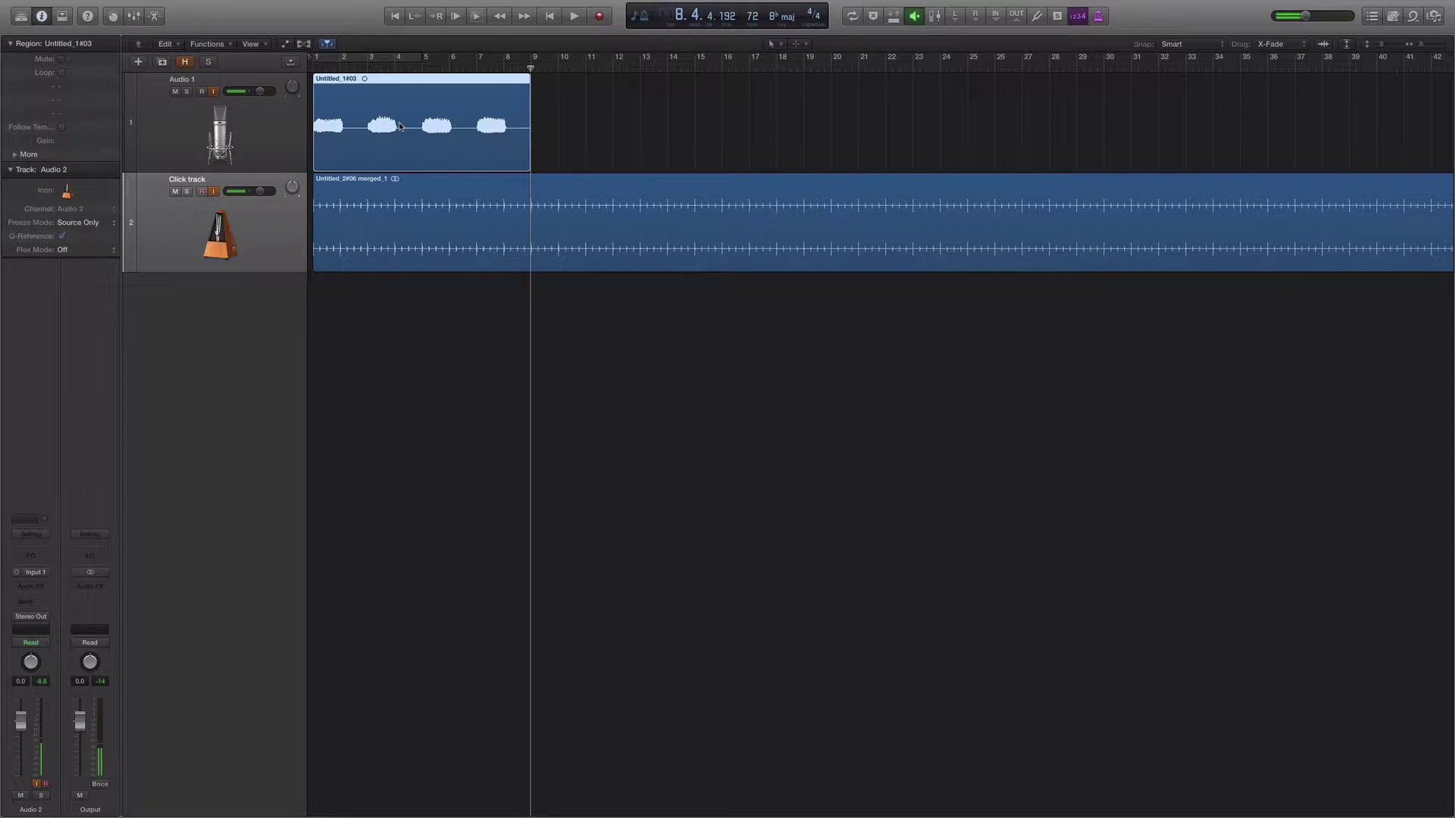
click(393, 17)
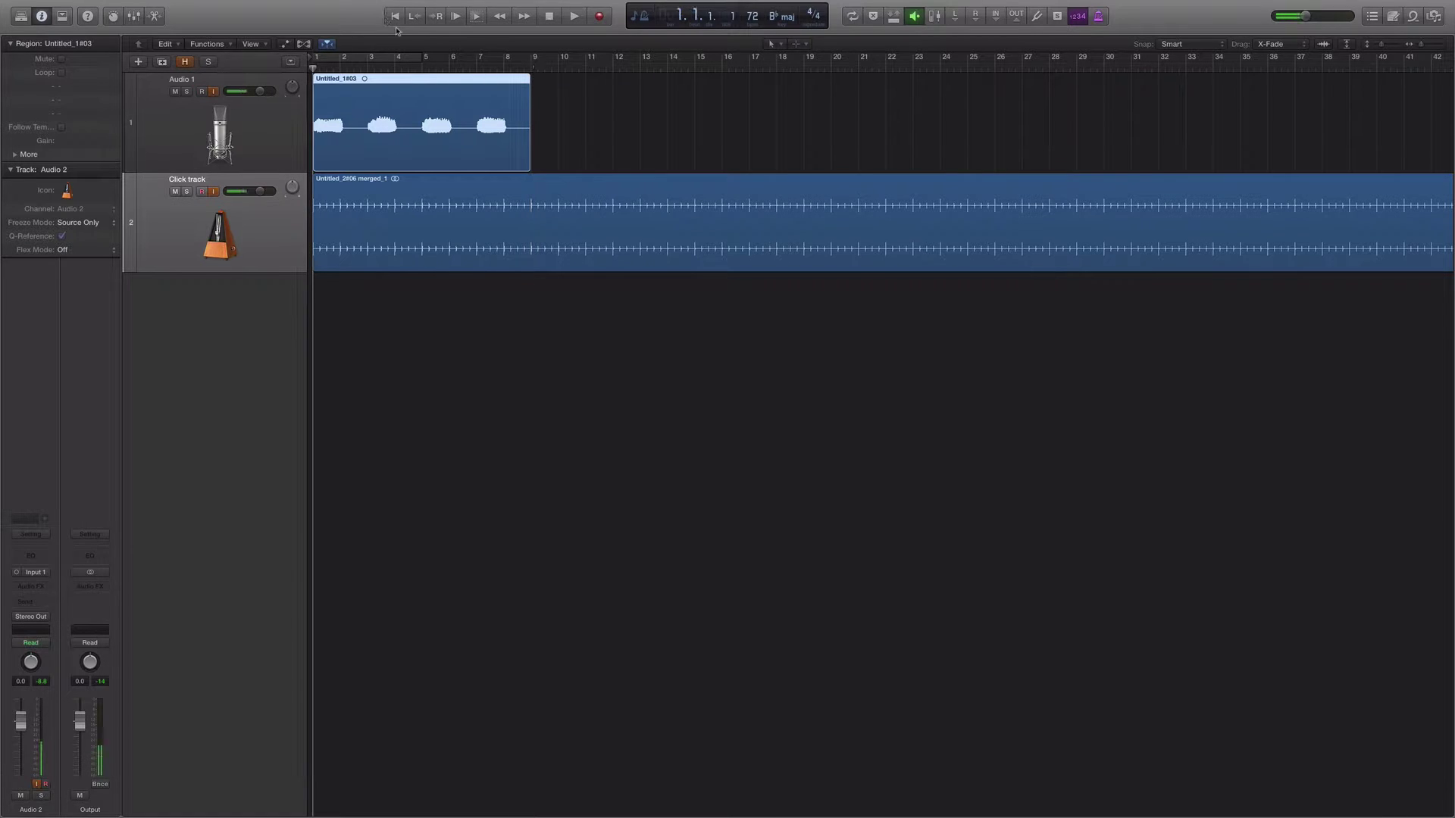
Step: Examine how the note starts and ends in the first take line up with the click at bars 1, 3, 5 and 7
key(super+Right)
key(super+Right)
key(super+Right)
key(super+Right)
key(super+Right)
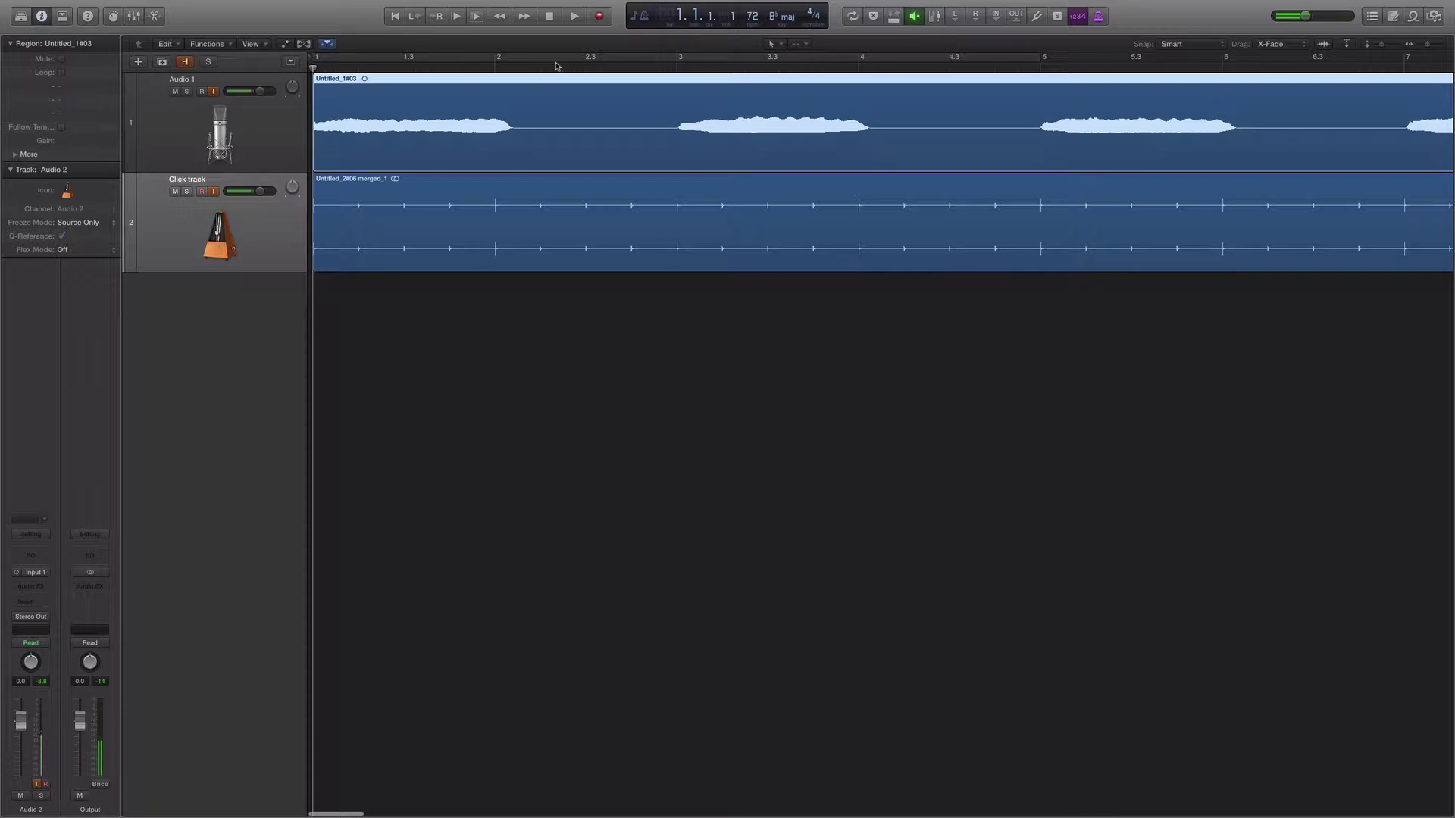
click(674, 68)
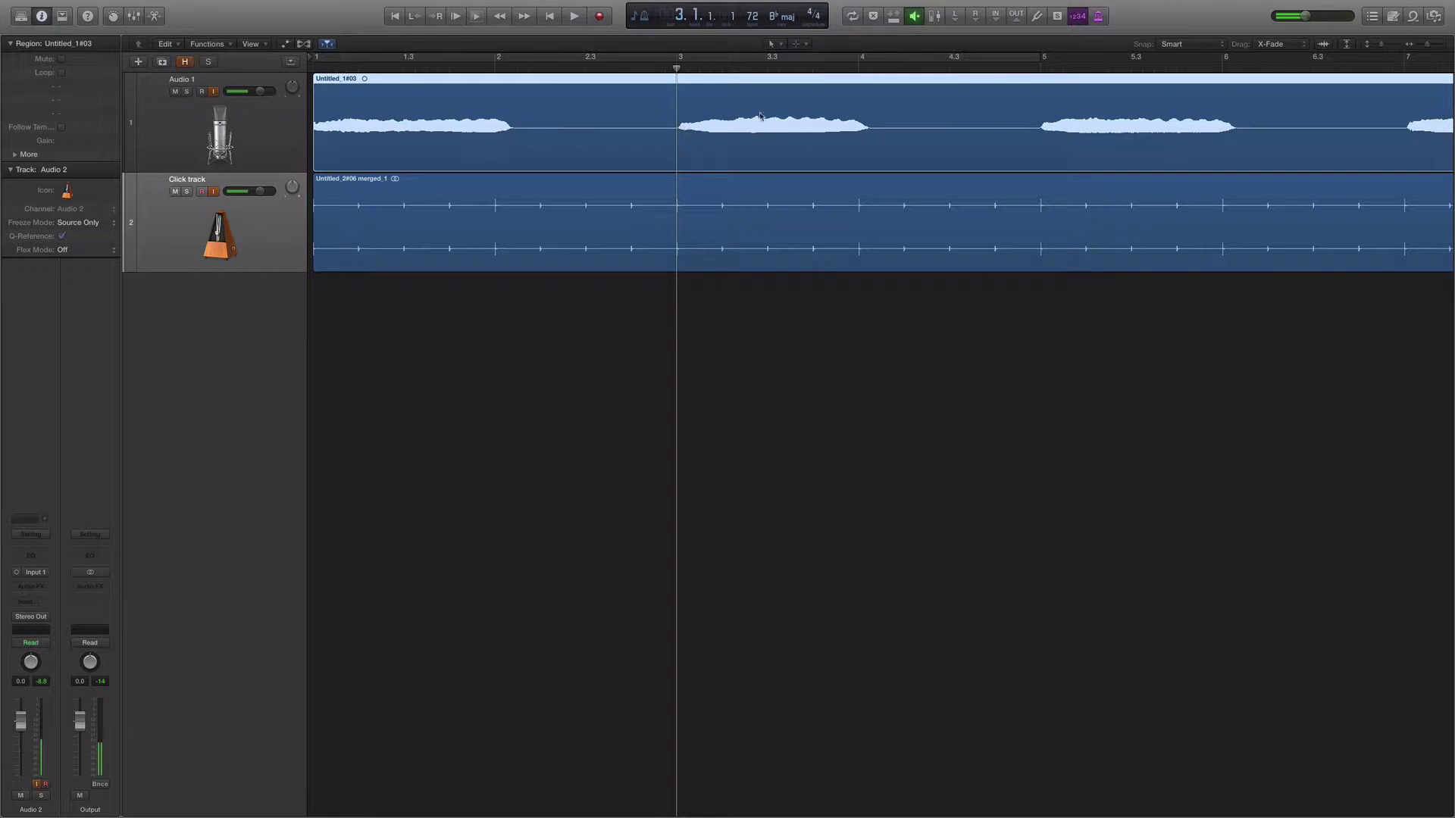
click(1043, 60)
scroll(1053, 103, right, 1)
scroll(1050, 102, right, 5)
click(1130, 67)
scroll(557, 115, left, 6)
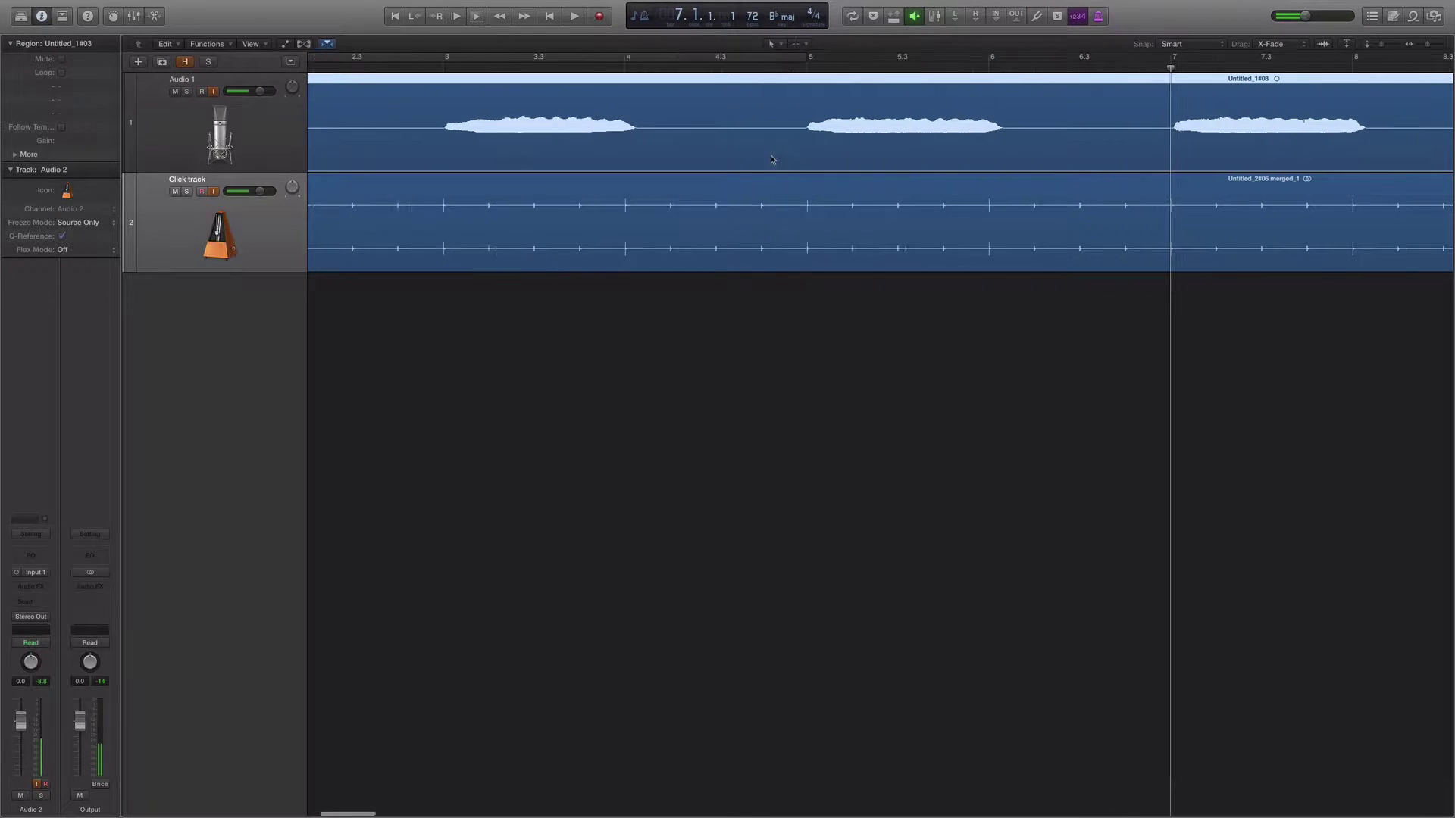
key(Return)
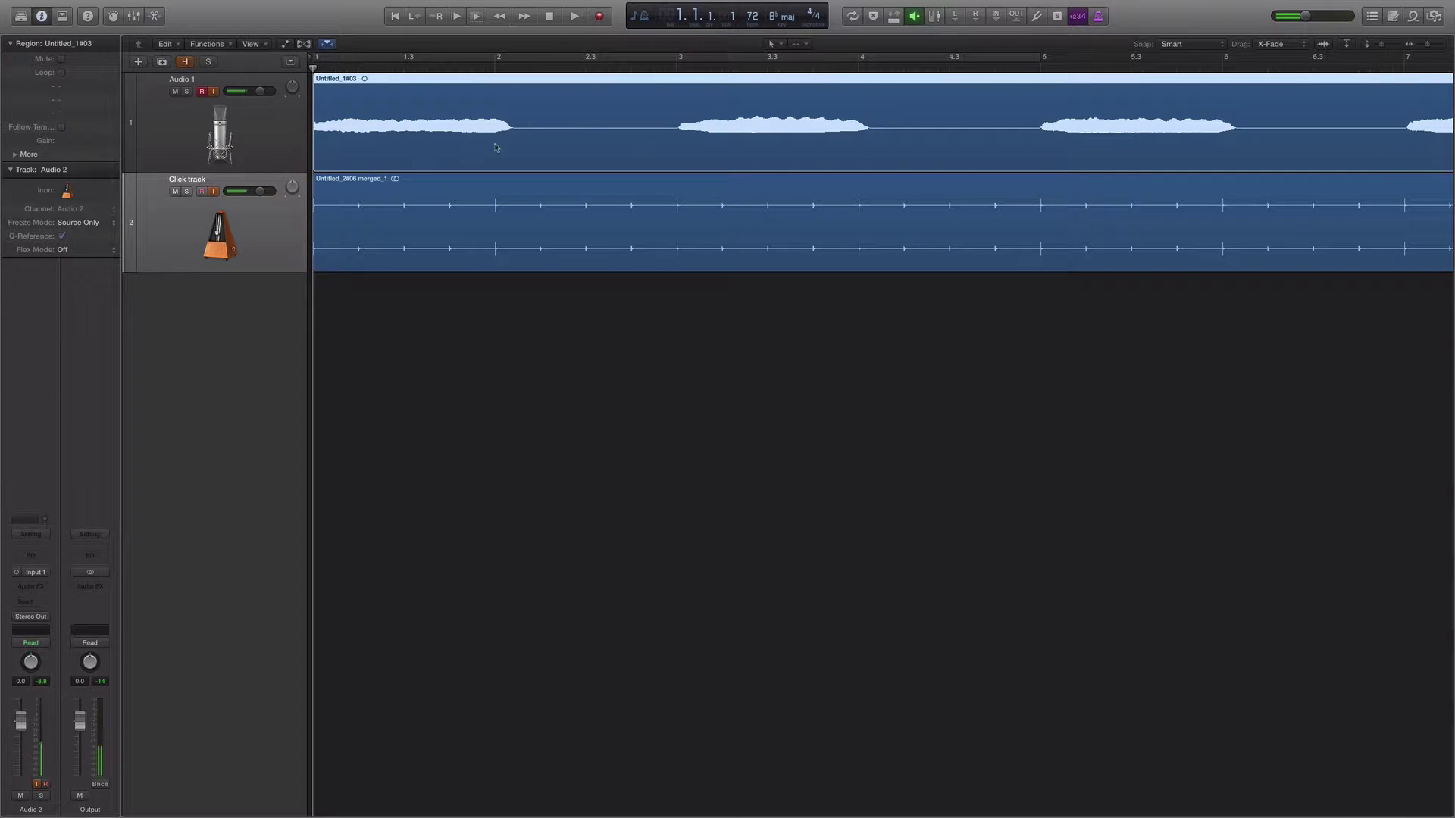
click(677, 69)
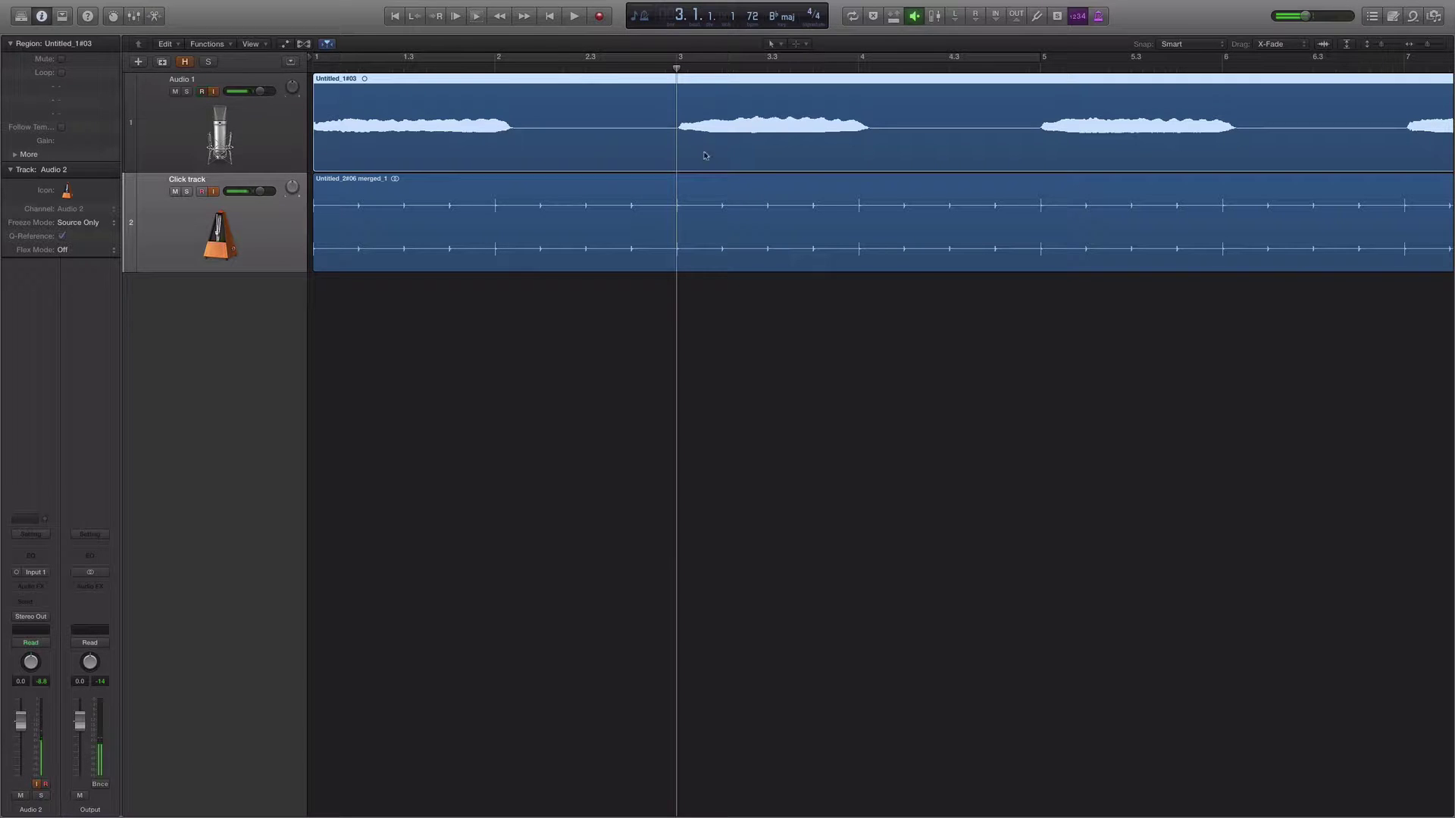
Step: Record a second take of four sustained notes on Audio 1 from bar 10 through bar 17
scroll(833, 155, right, 10)
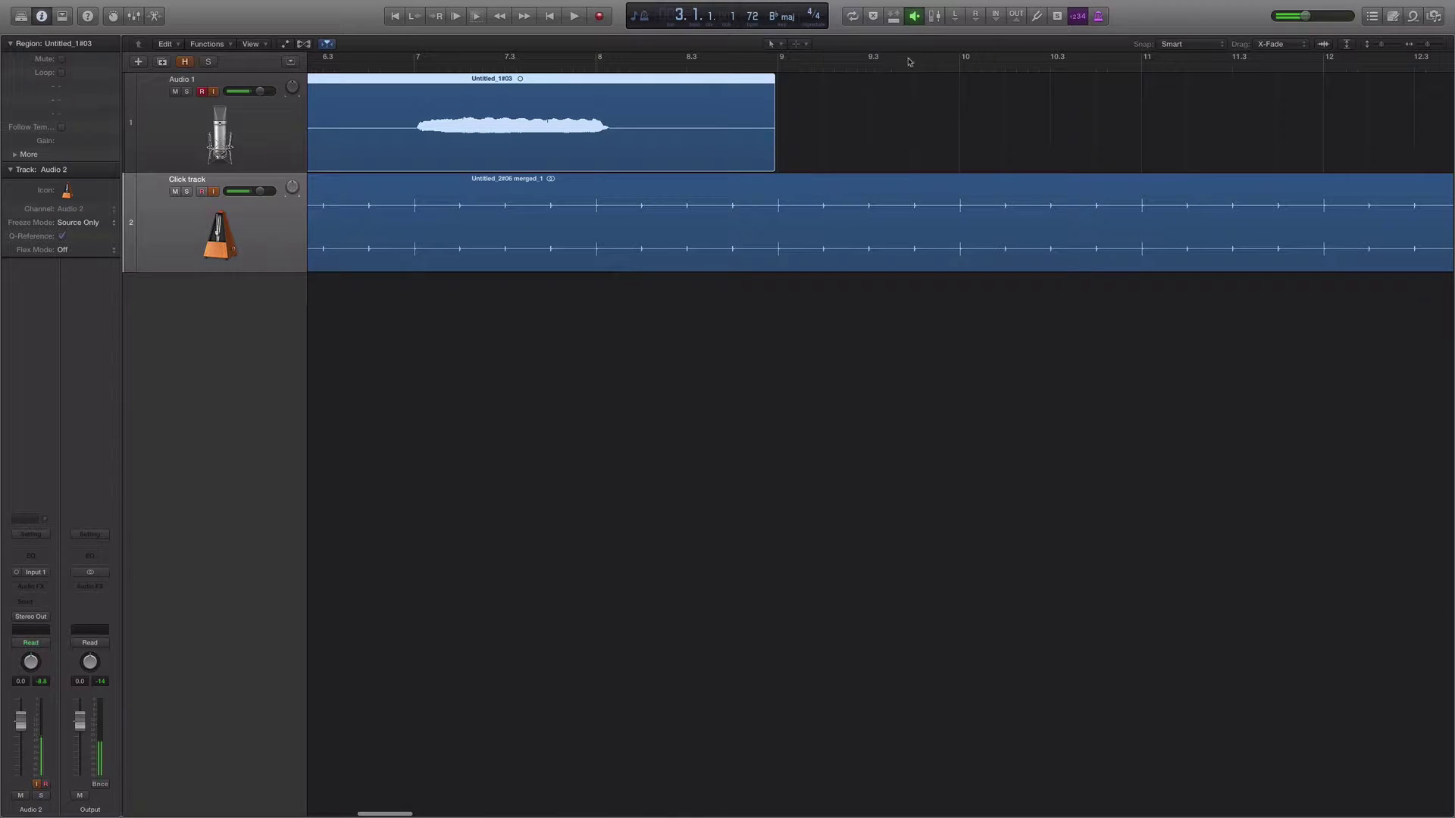
click(960, 66)
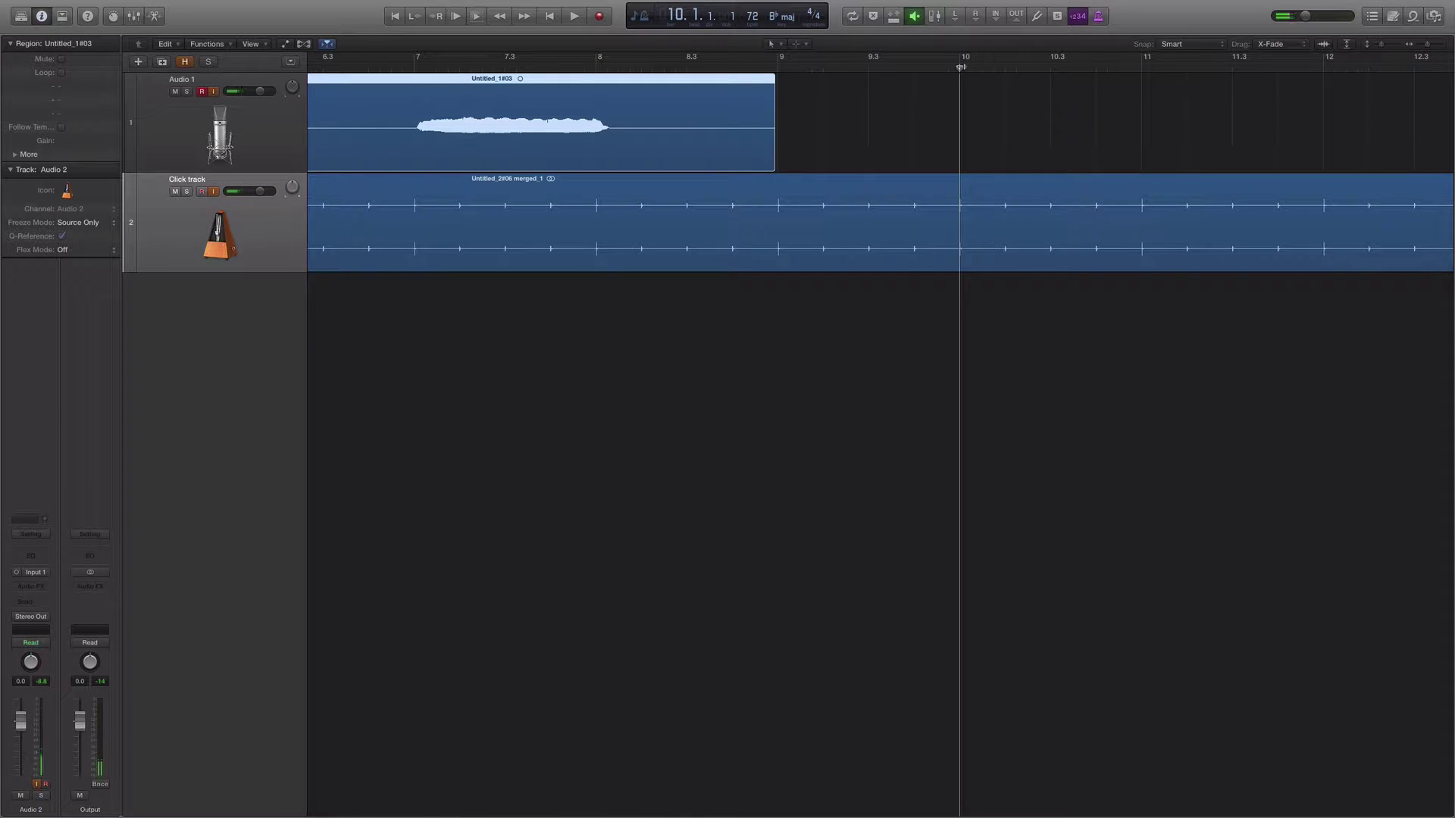
key(r)
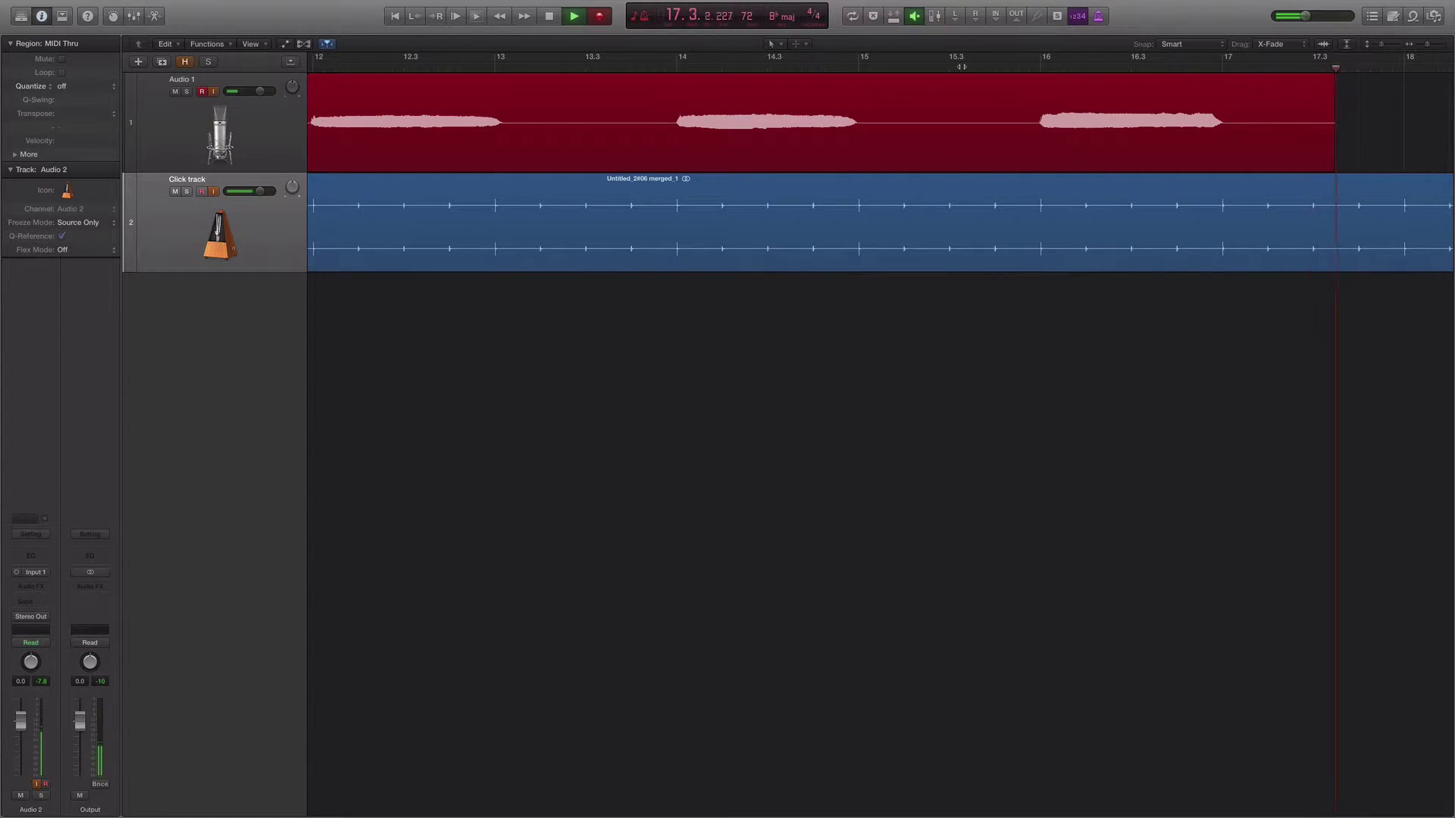
key(space)
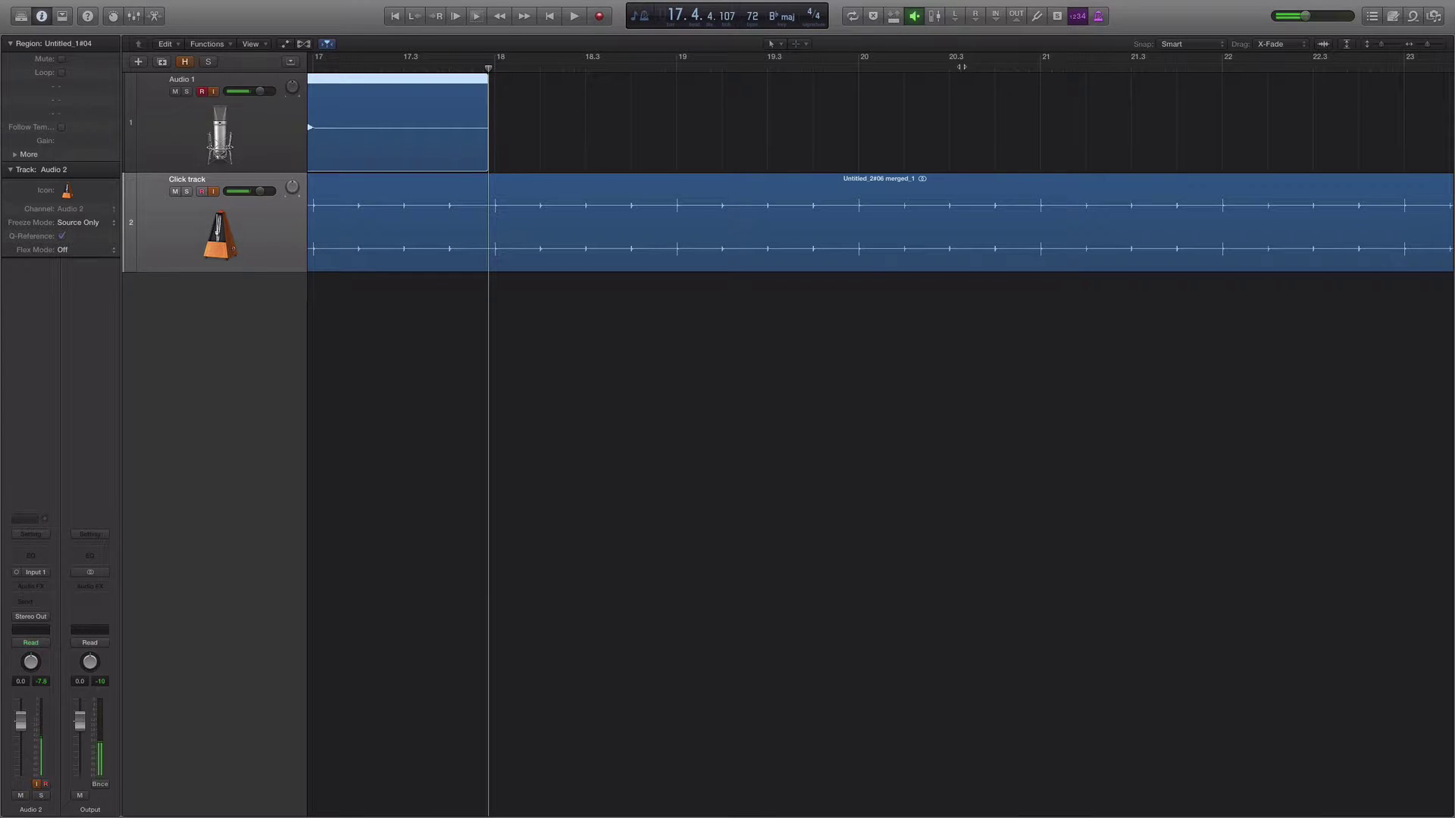
Step: Compare the note starts and ends in the second take with the click at bars 10, 12, 14 and 16
scroll(623, 356, left, 10)
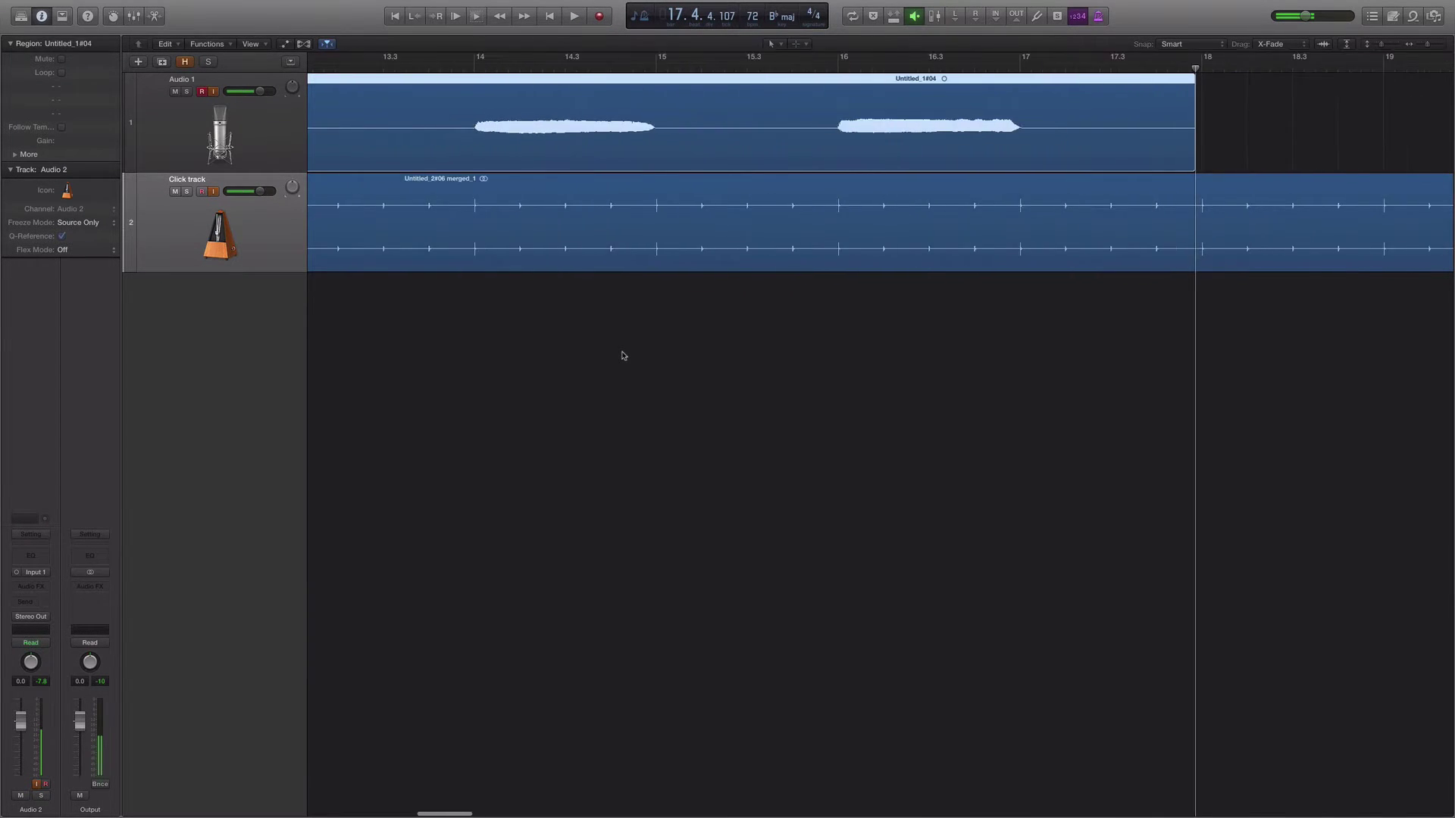
scroll(622, 356, left, 12)
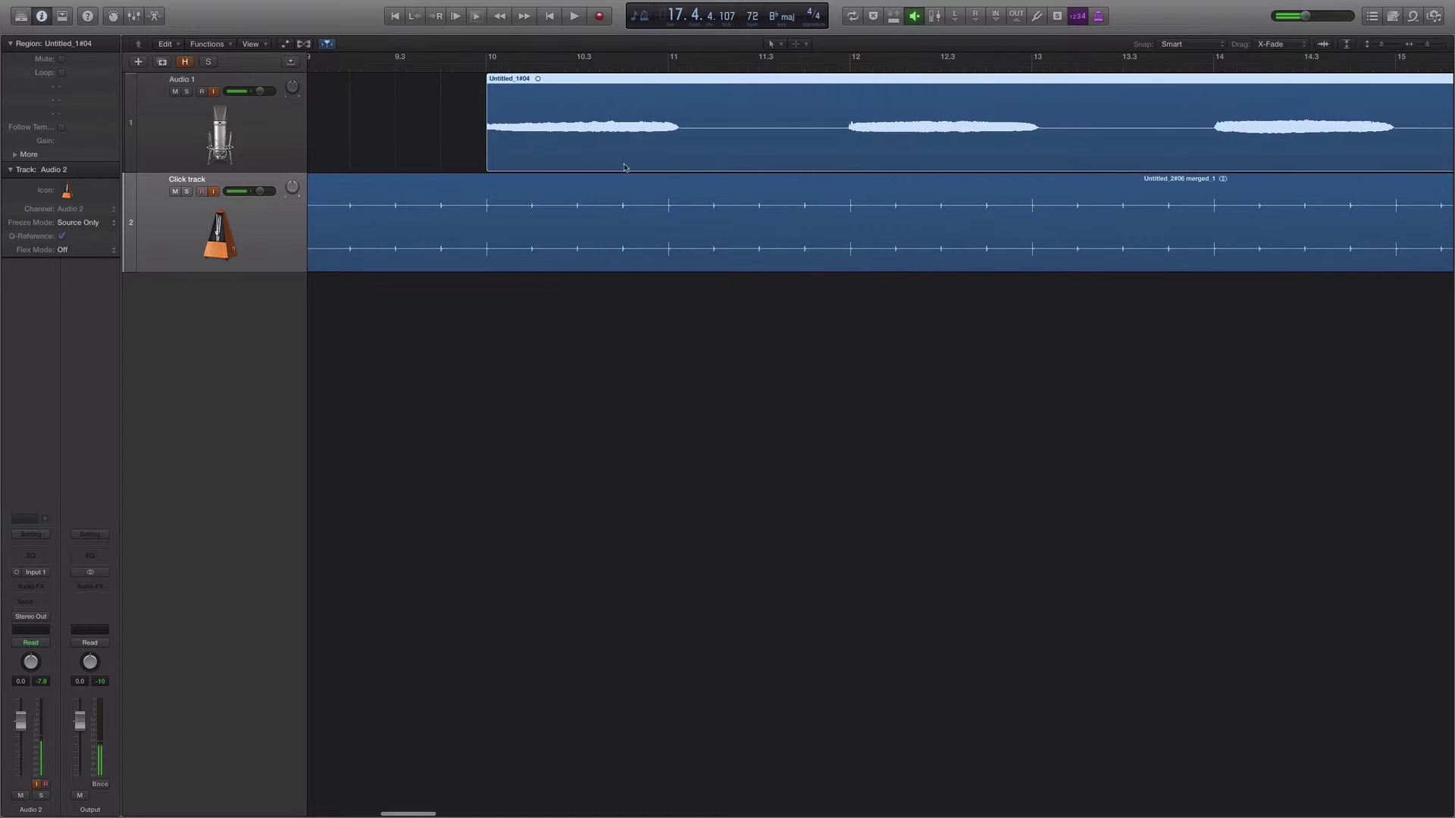
click(488, 67)
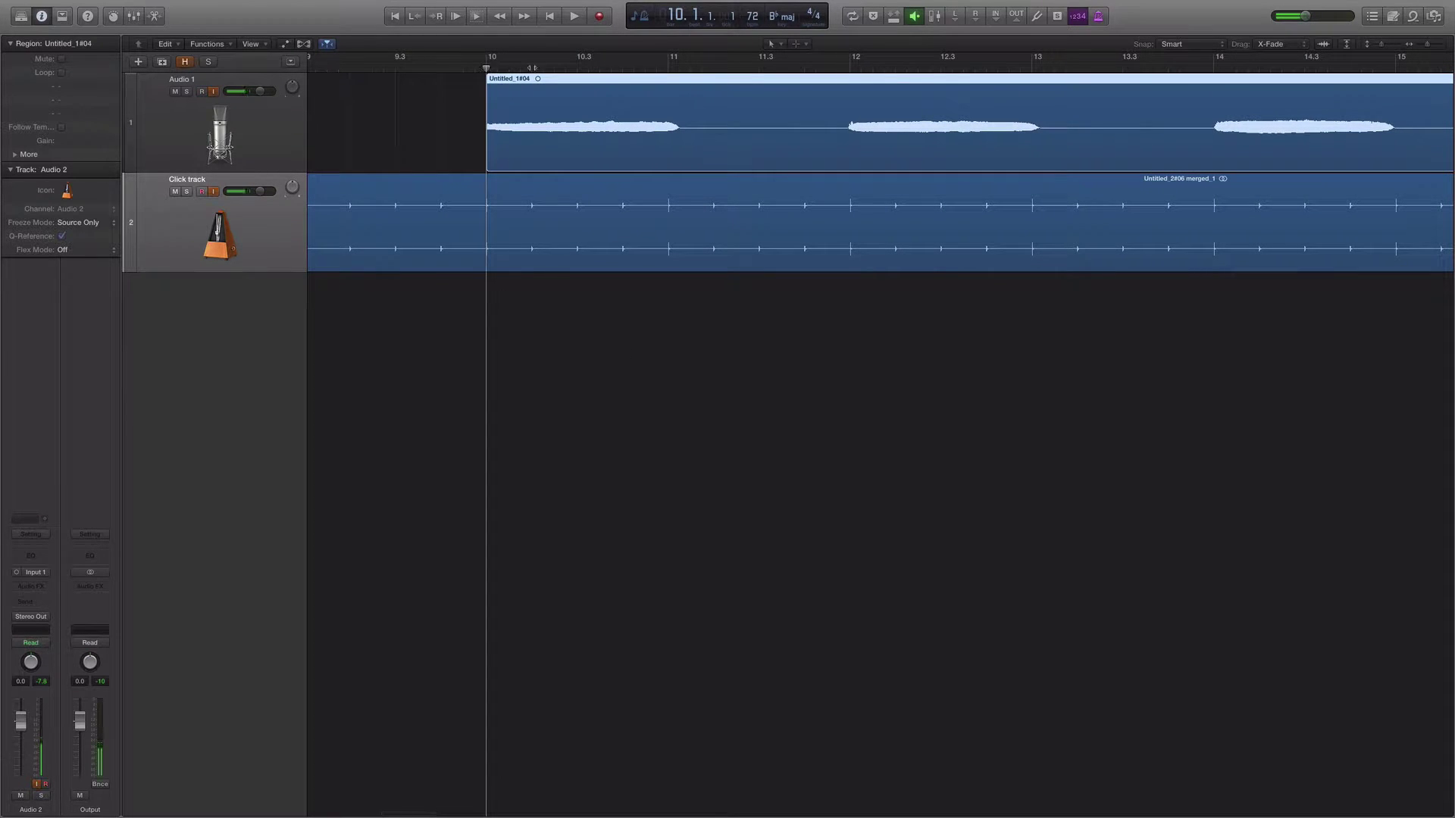
click(848, 67)
scroll(834, 69, right, 6)
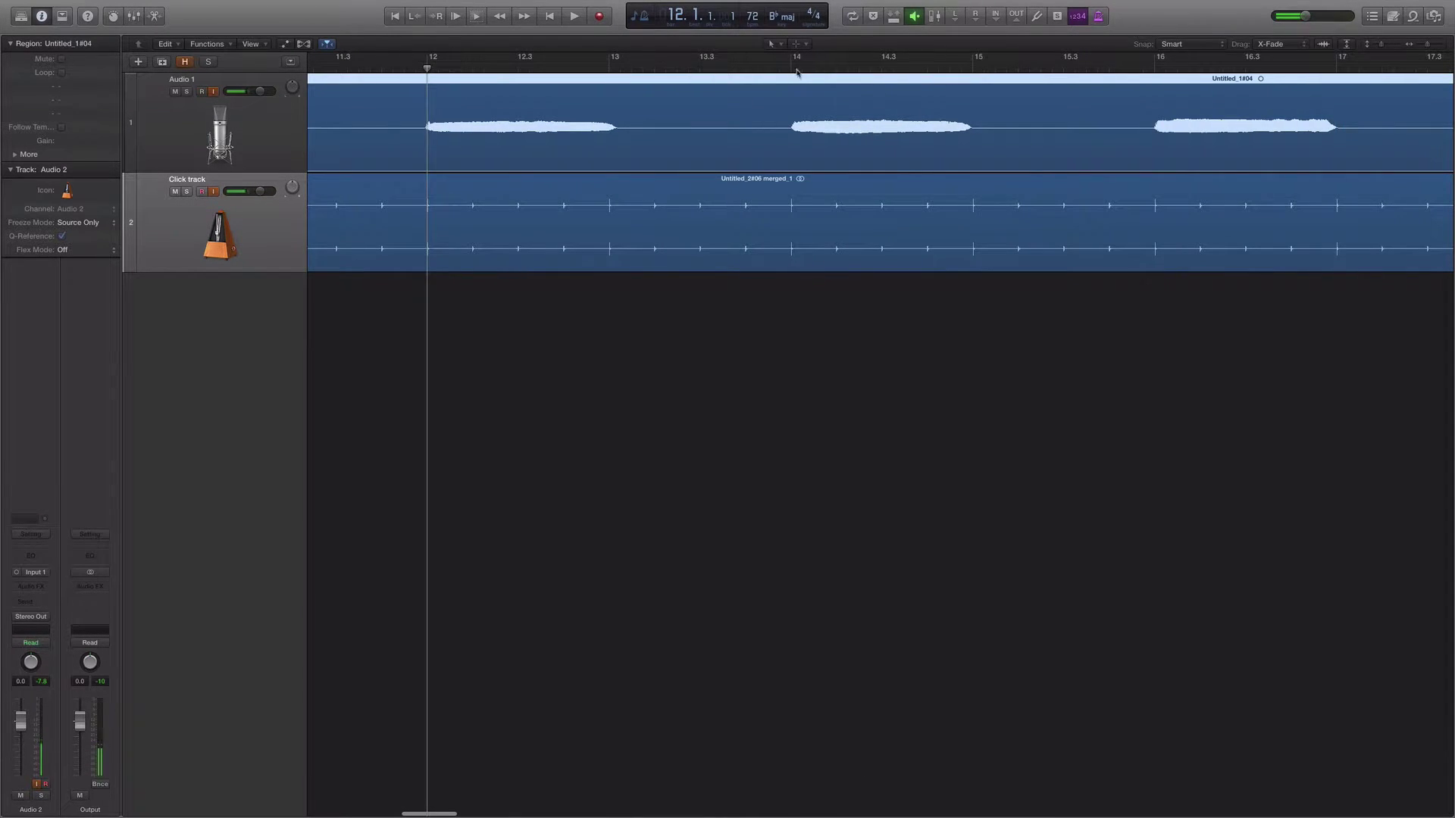
click(788, 68)
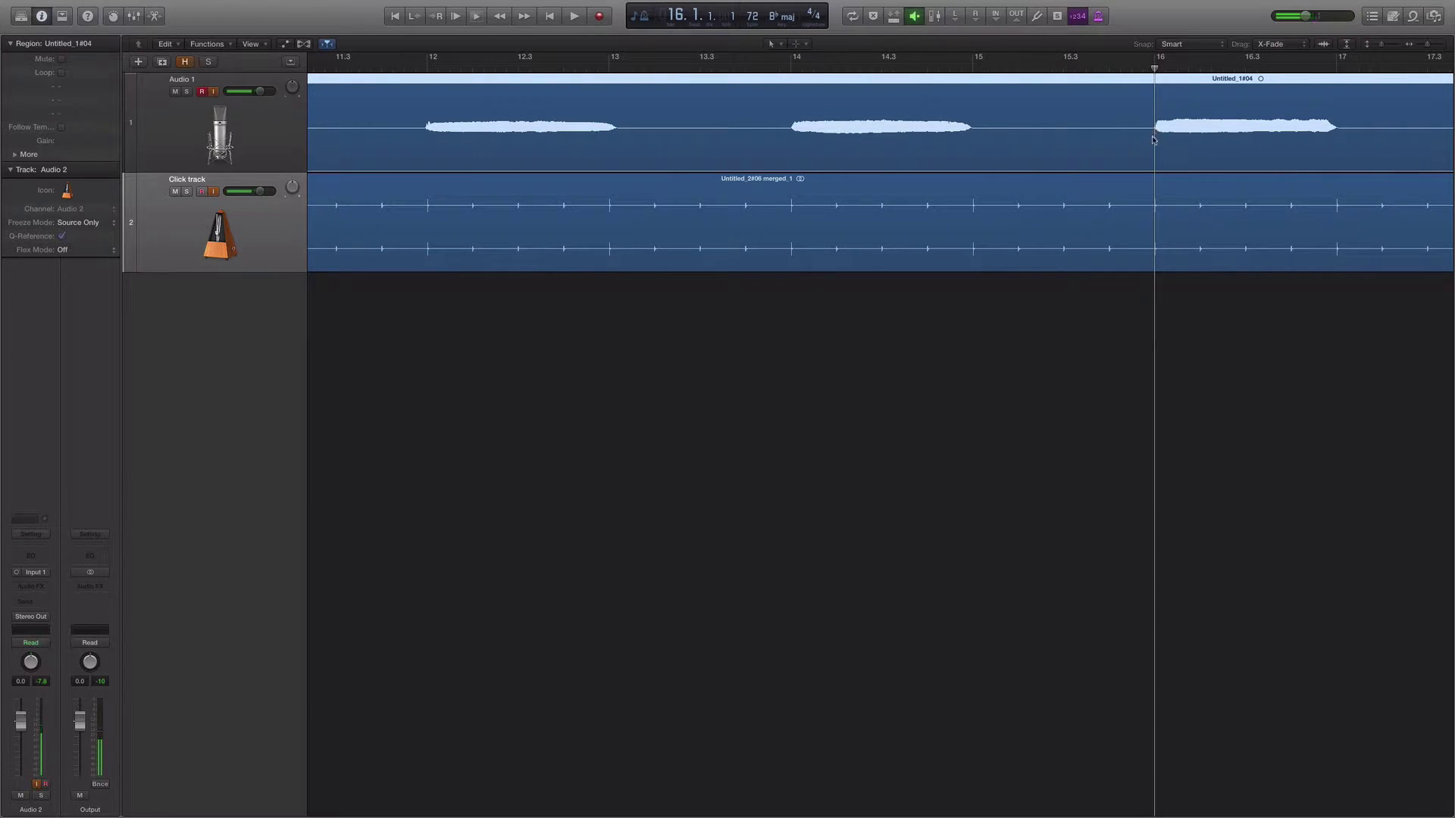
scroll(1154, 147, right, 5)
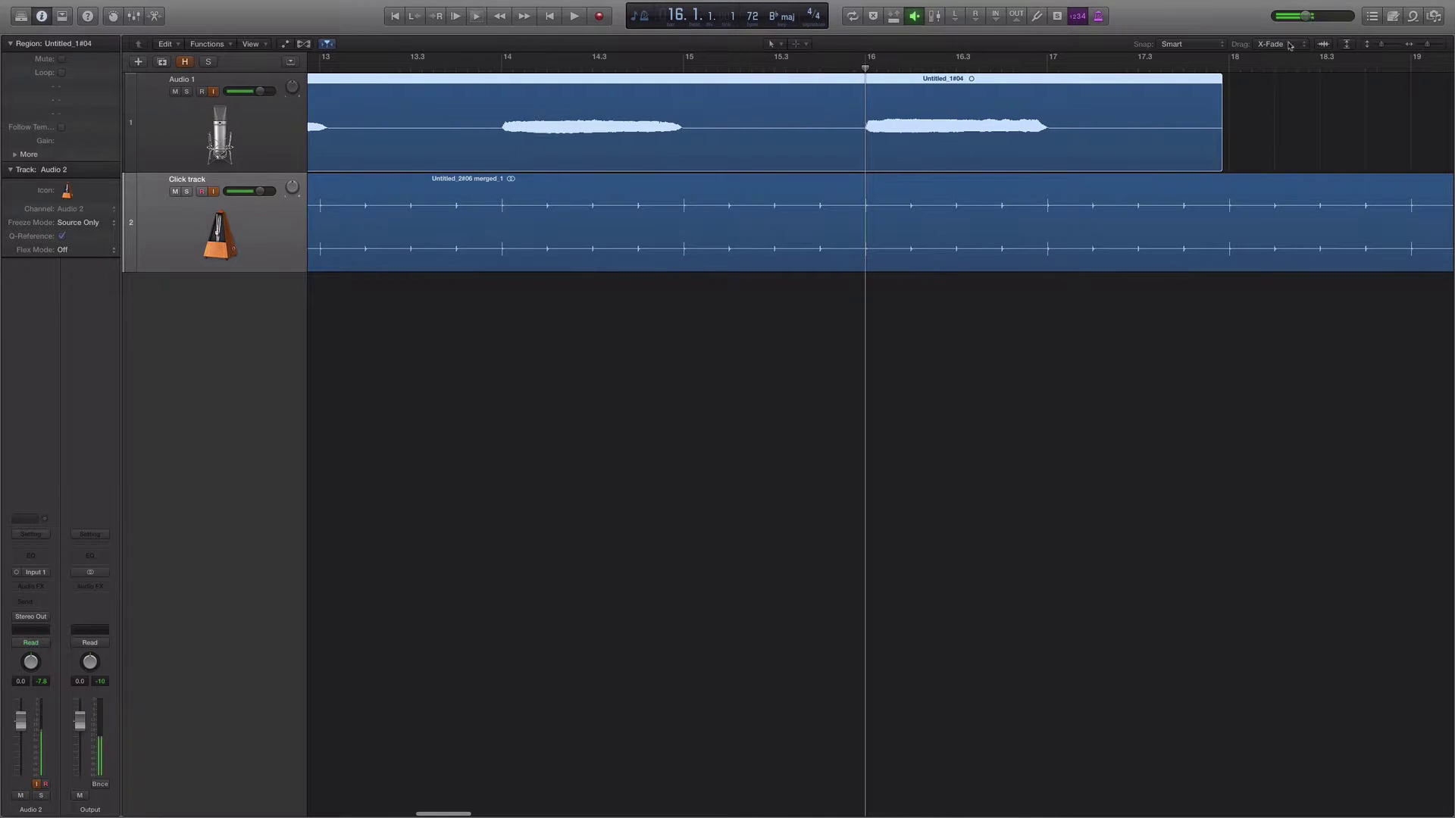
Step: Enlarge the waveform display, and compare the note at bar 14 with the notes in the first take
click(1323, 44)
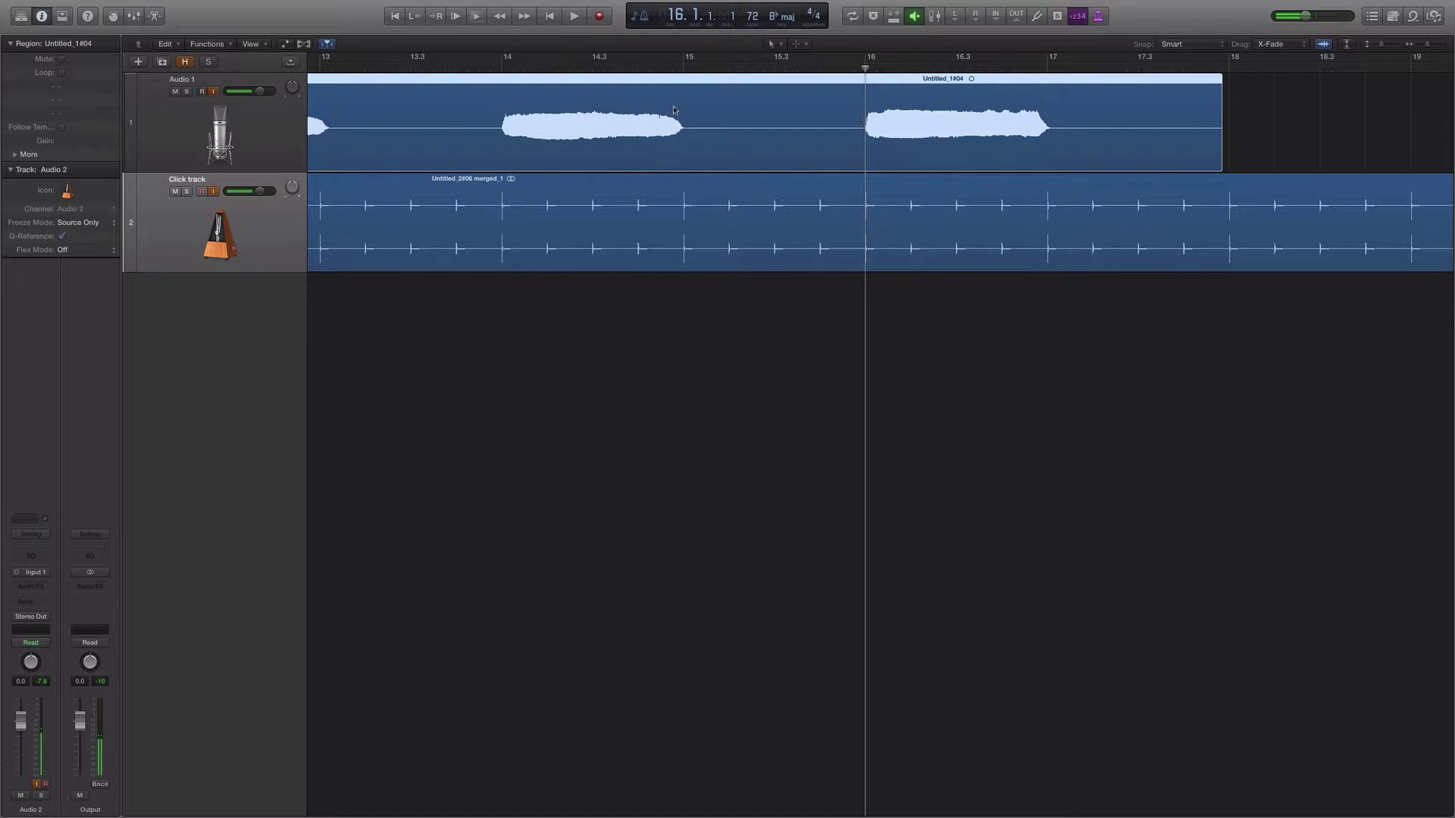
click(502, 70)
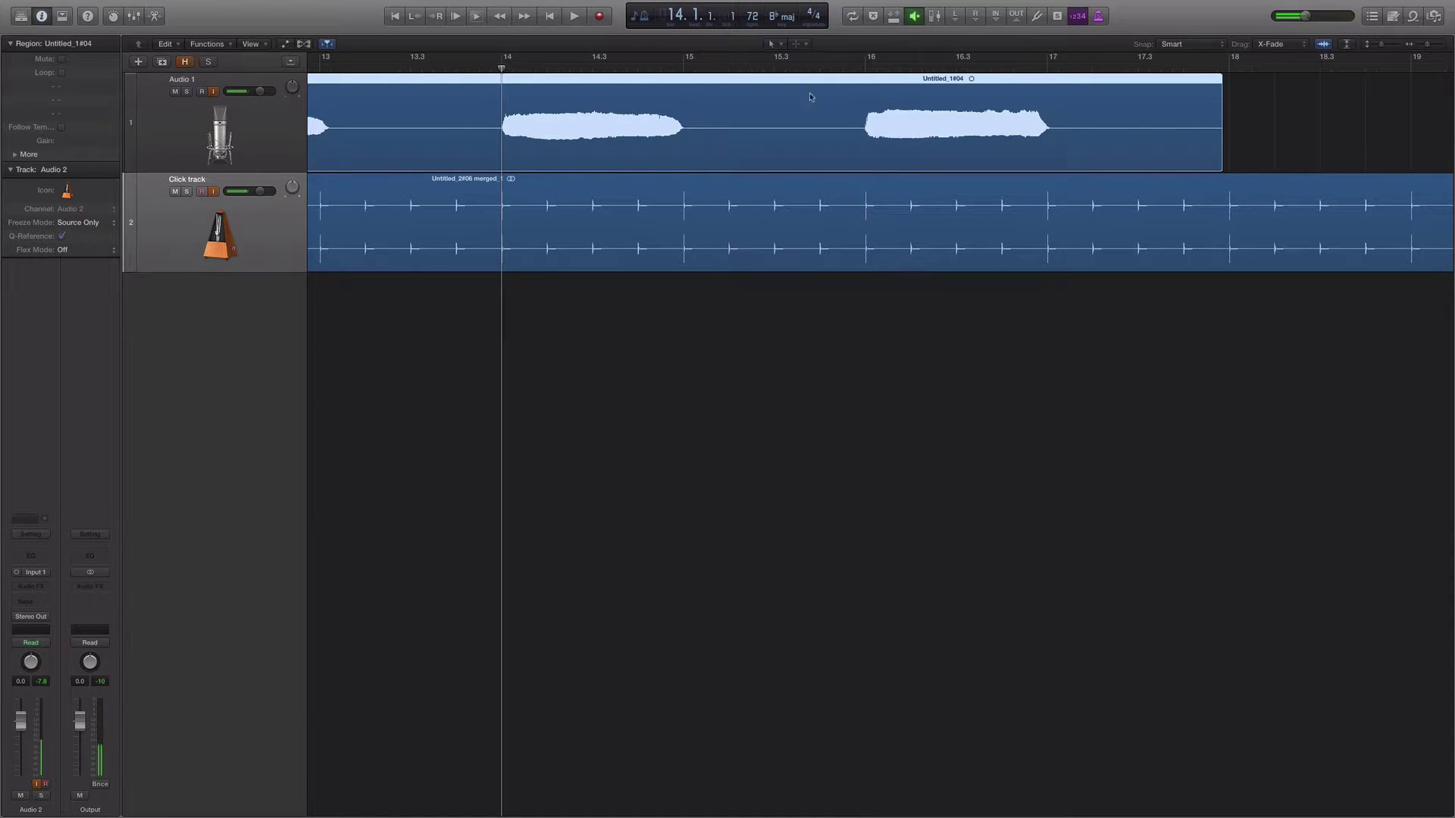
scroll(569, 228, left, 15)
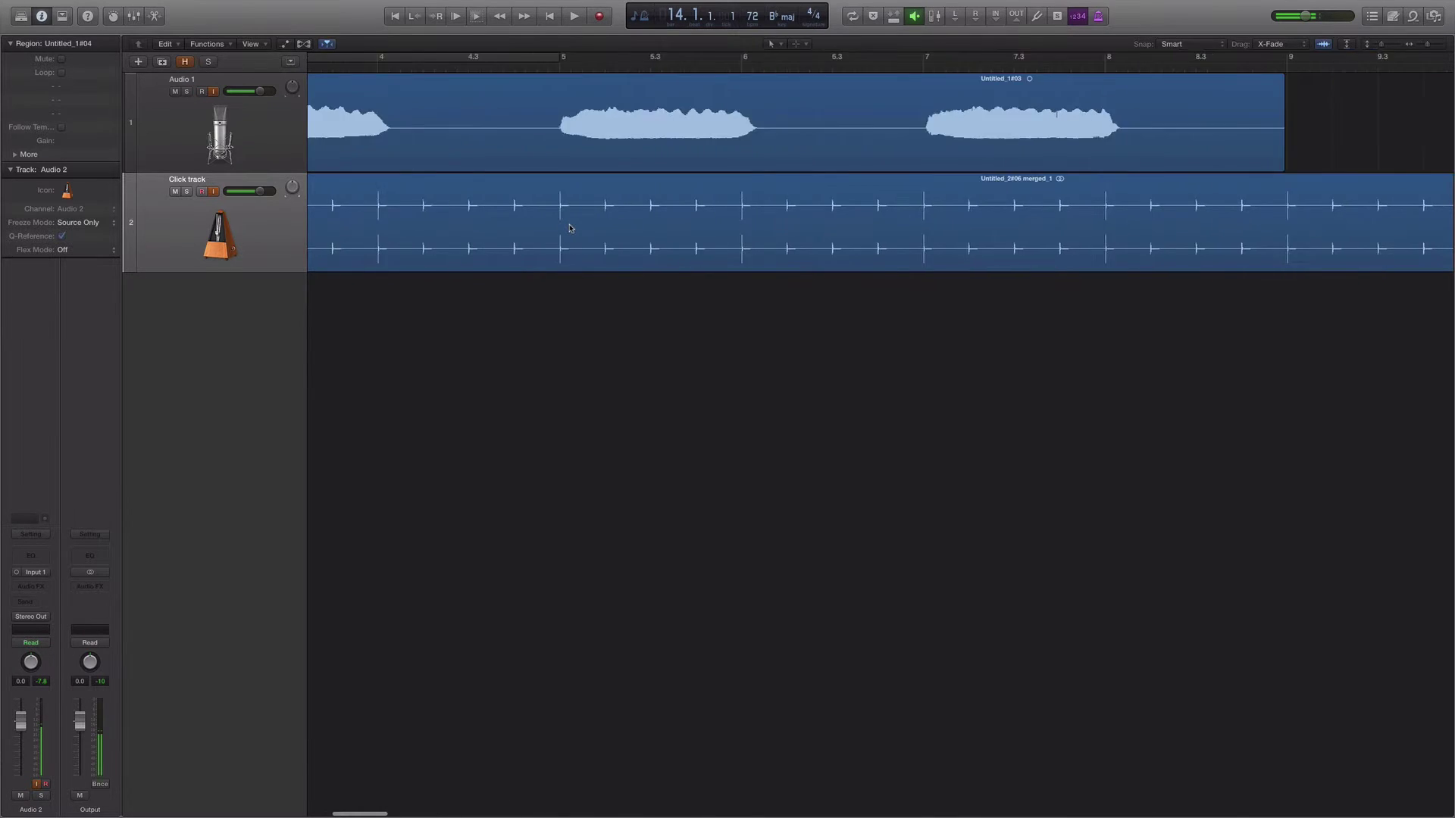
scroll(570, 228, left, 3)
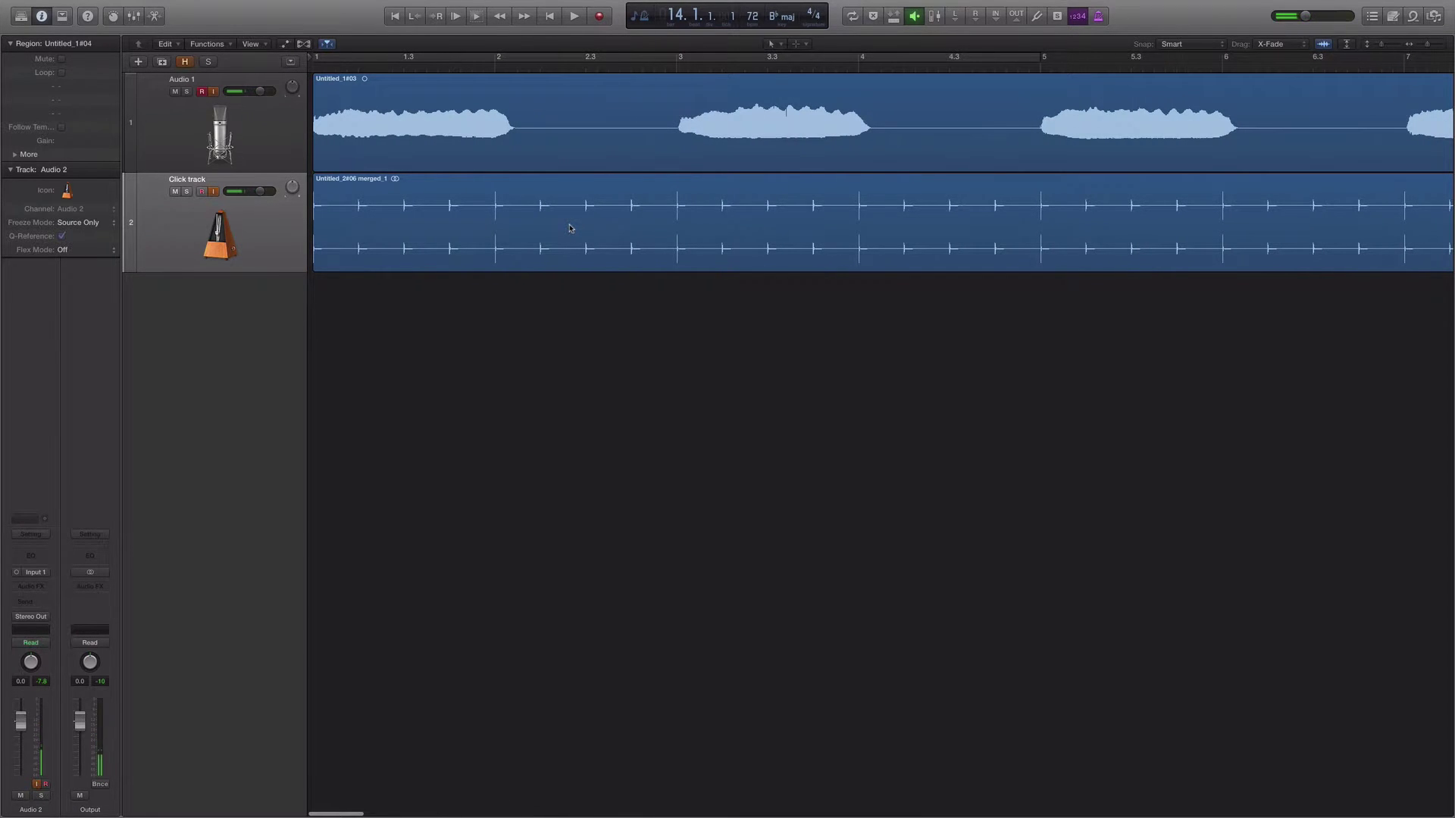